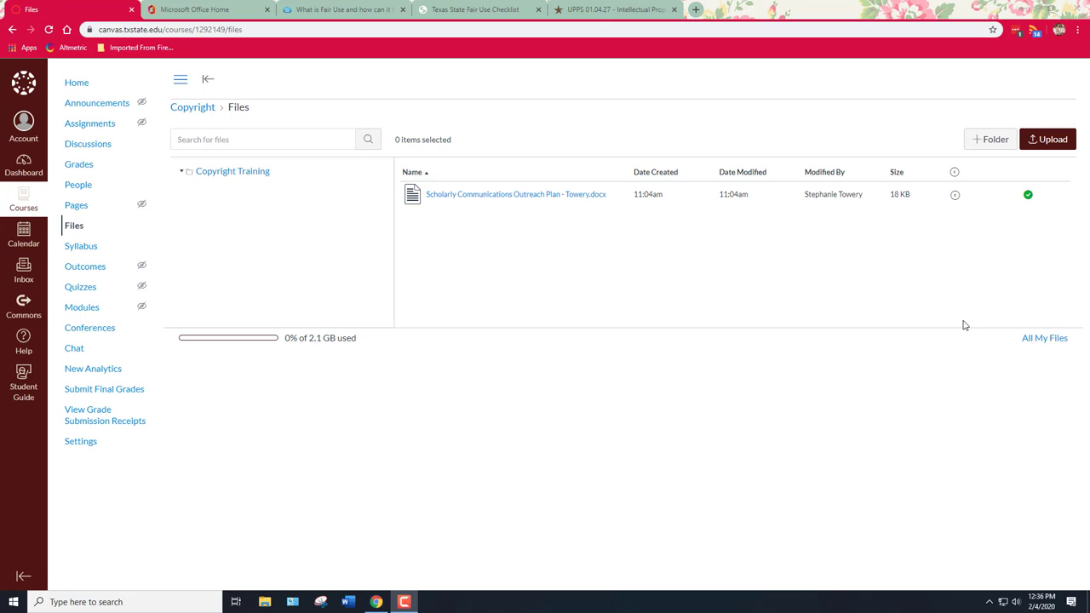
Upload SSRN-id3462144.pdf from the Canvas resources folder to the course Files.
left_click(1048, 141)
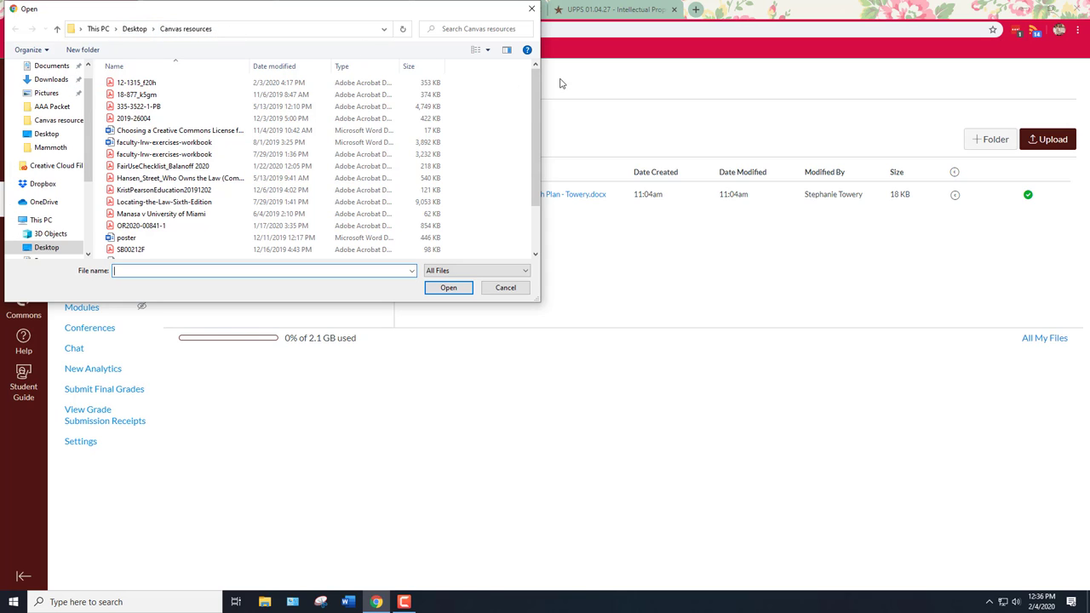
mouse_move(536, 77)
left_mouse_down()
mouse_move(537, 116)
mouse_move(537, 72)
left_mouse_up()
left_click_drag(537, 85, 539, 139)
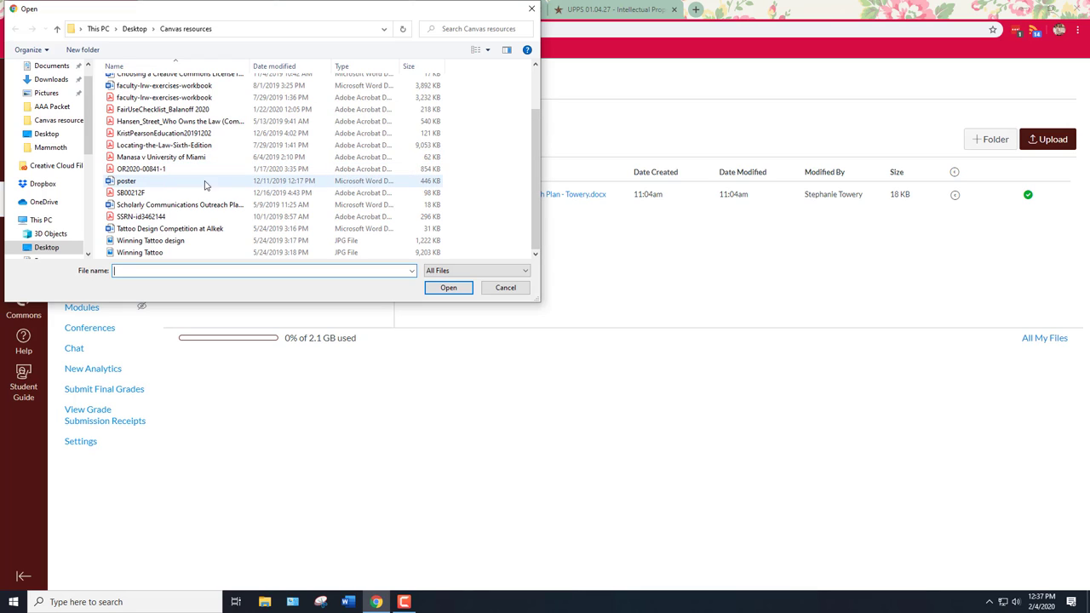
left_click(140, 217)
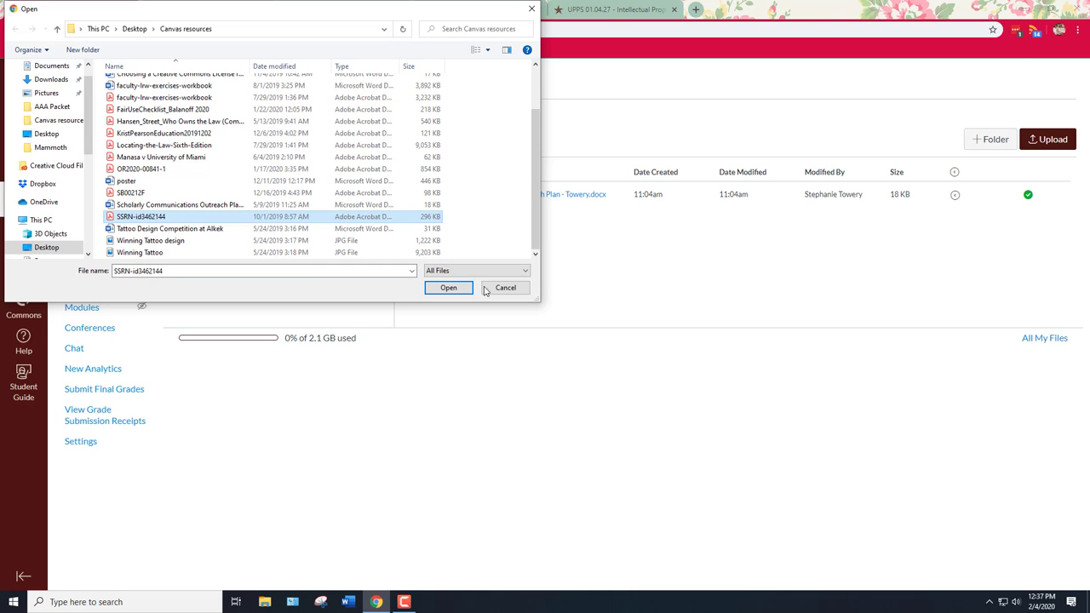
left_click(446, 289)
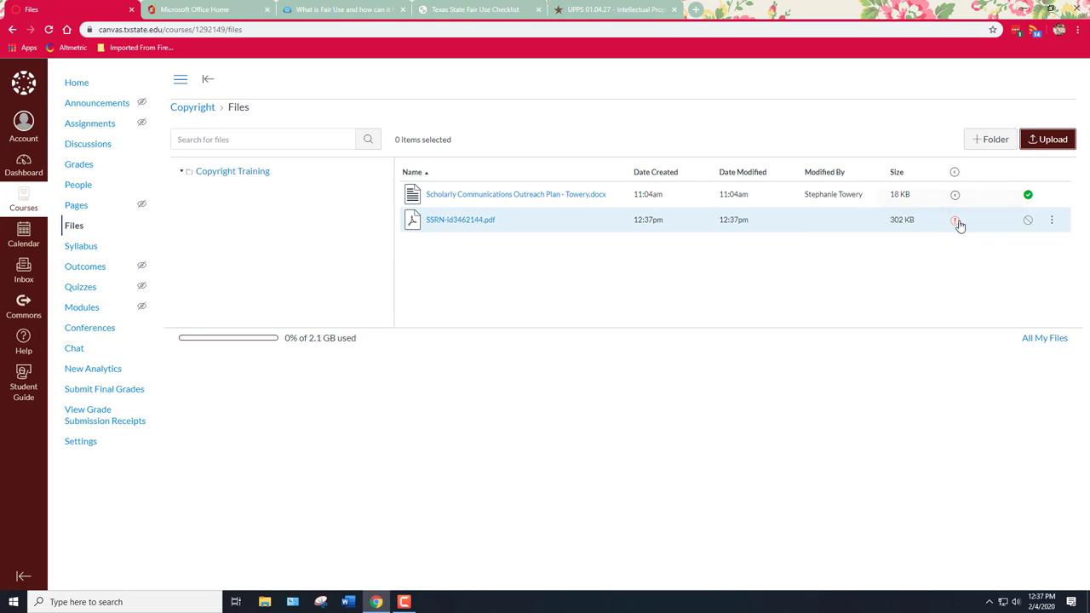
Open the actions menu for SSRN-id3462144.pdf, which is flagged as lacking usage rights.
mouse_move(953, 224)
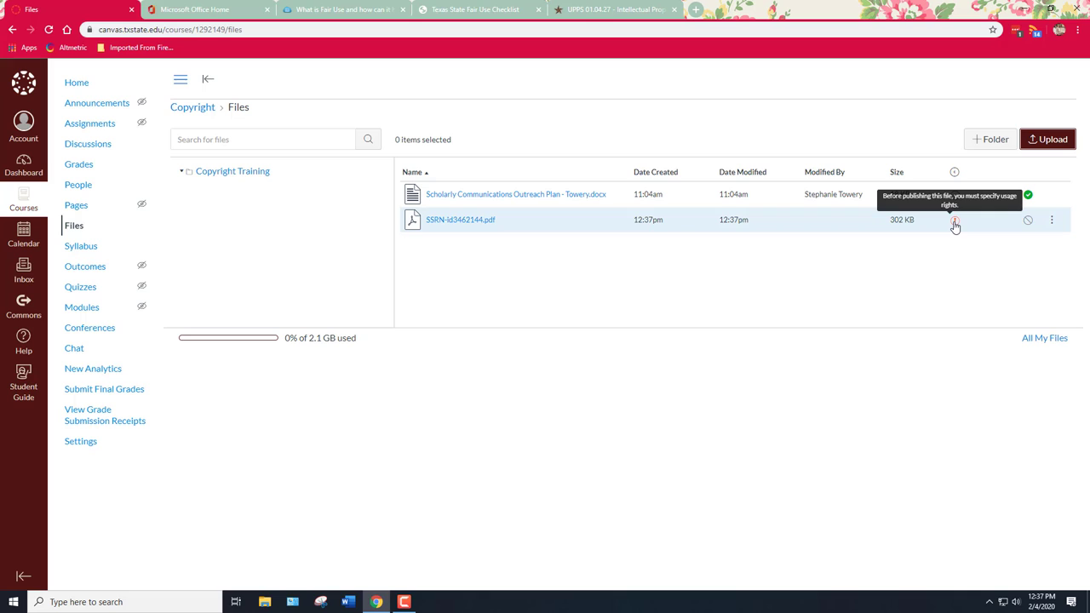
left_click(1051, 219)
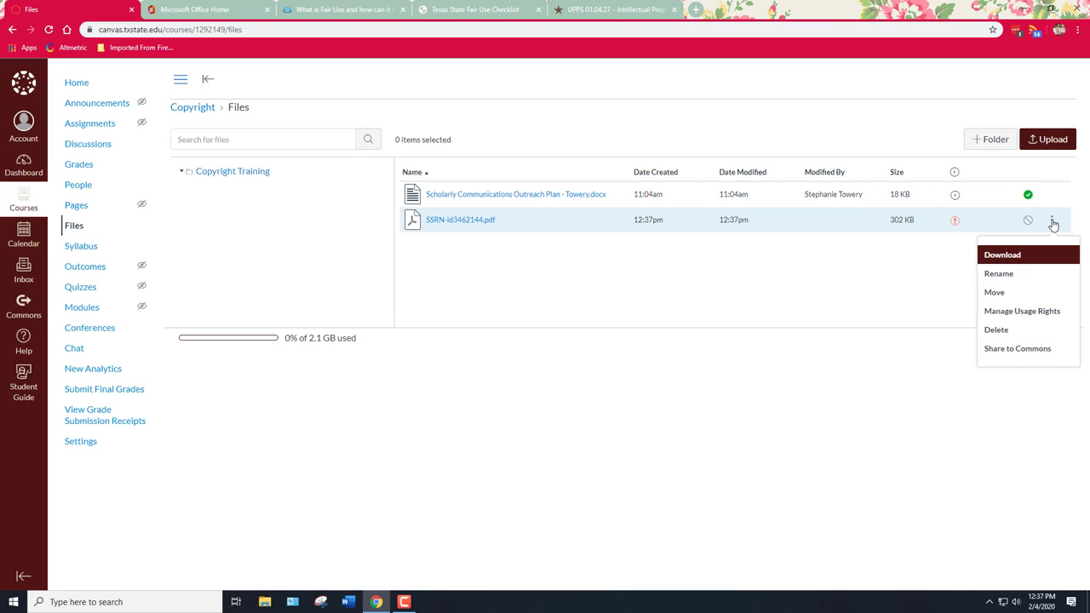
Review the Usage Right options for SSRN-id3462144.pdf, then cancel without saving.
left_click(1020, 312)
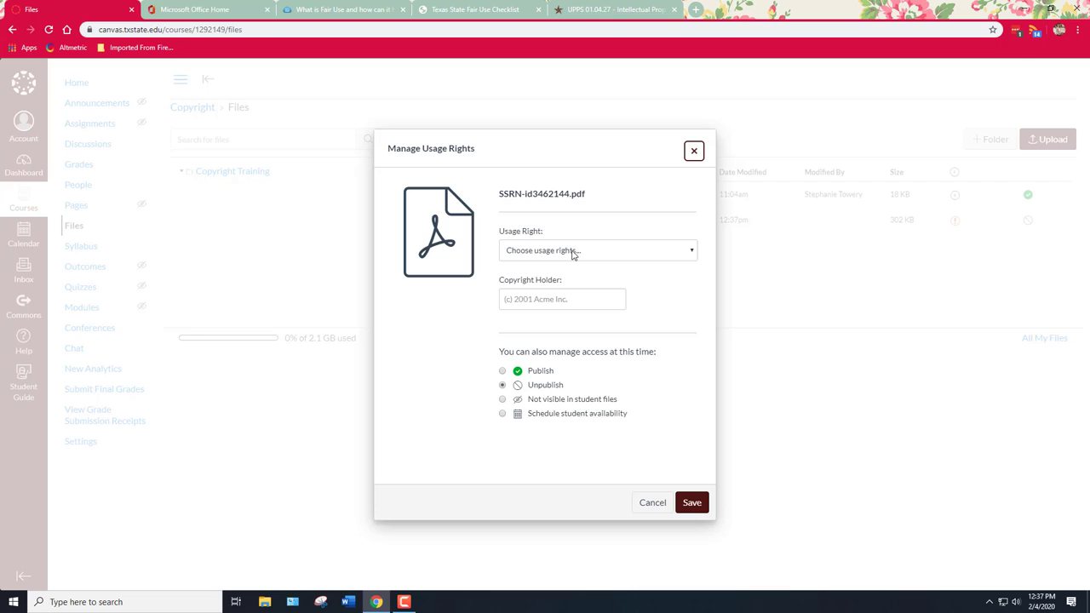
left_click(617, 258)
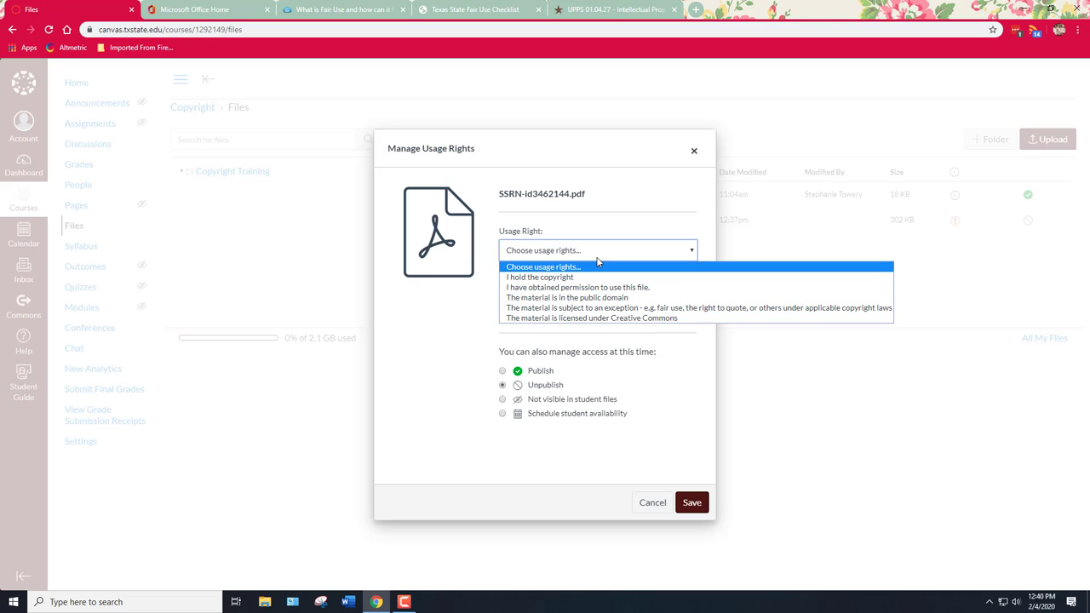
left_click(652, 503)
left_click(436, 220)
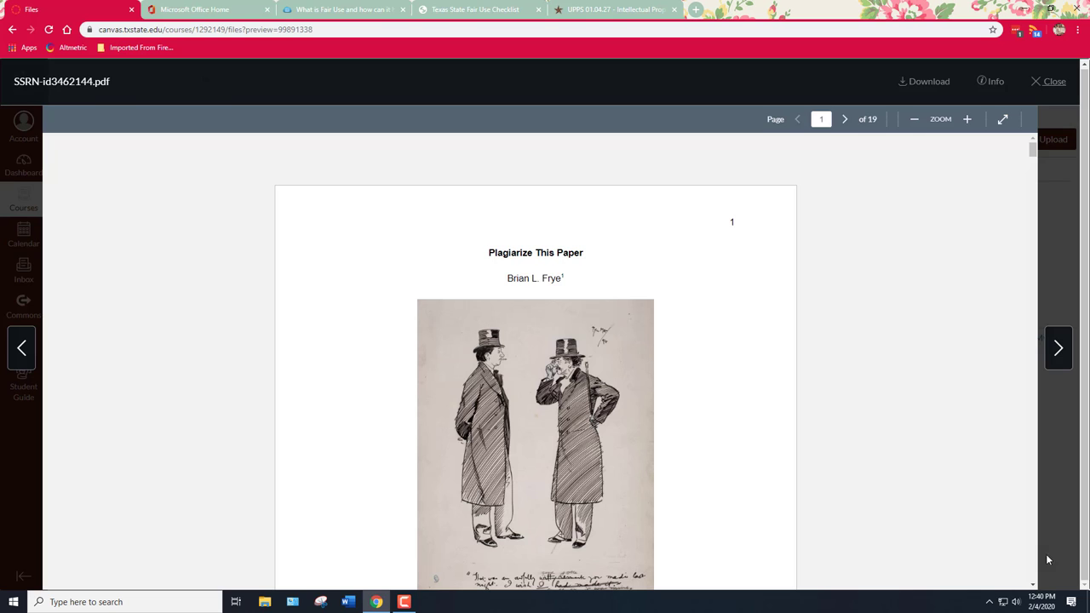
left_click(1033, 586)
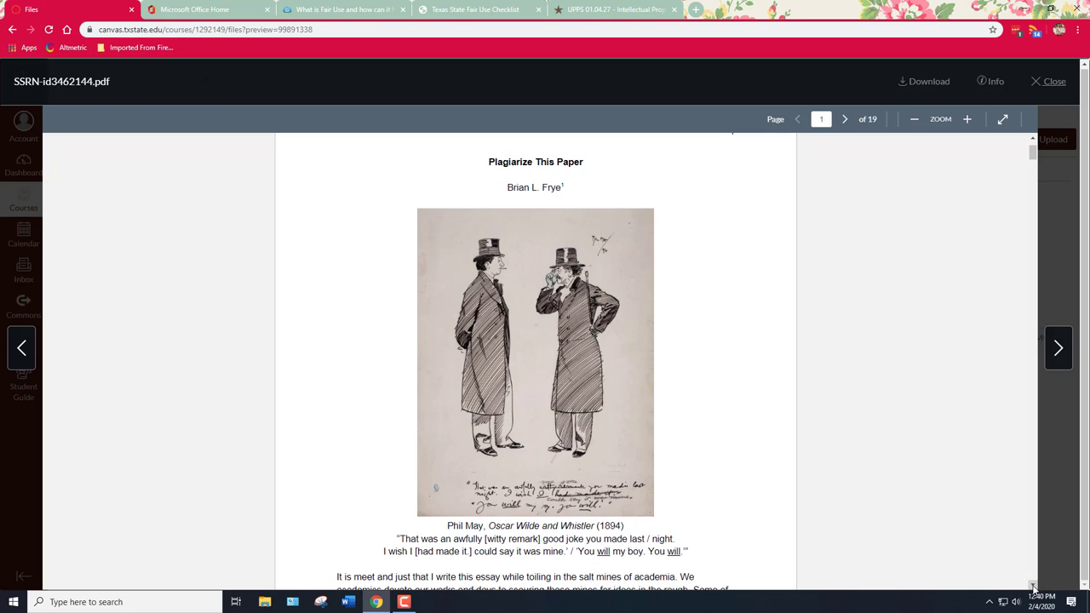
scroll(1034, 586, "down", 5)
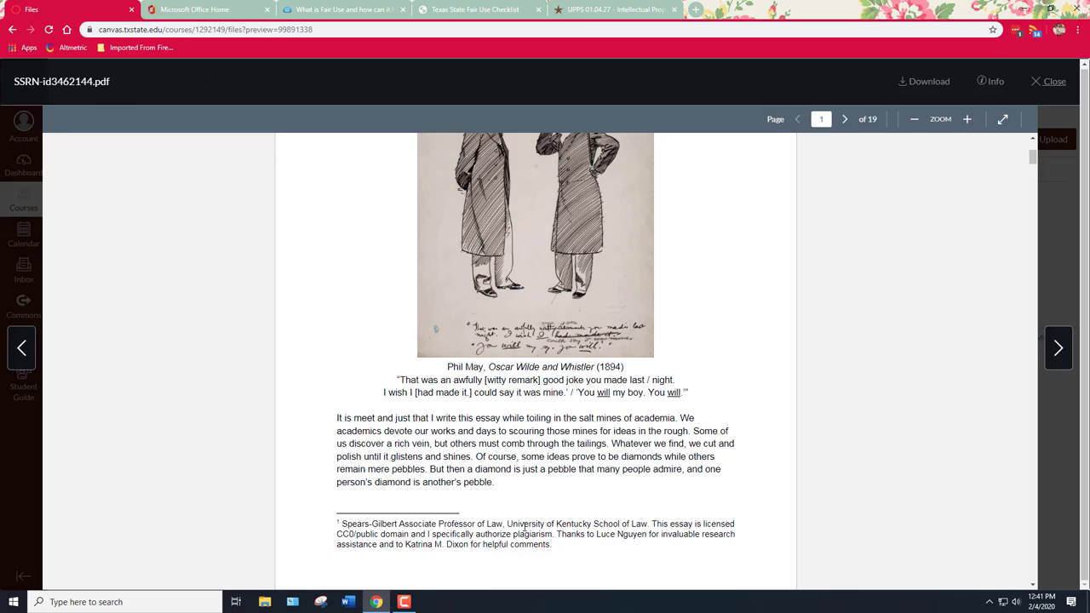
left_click(1053, 81)
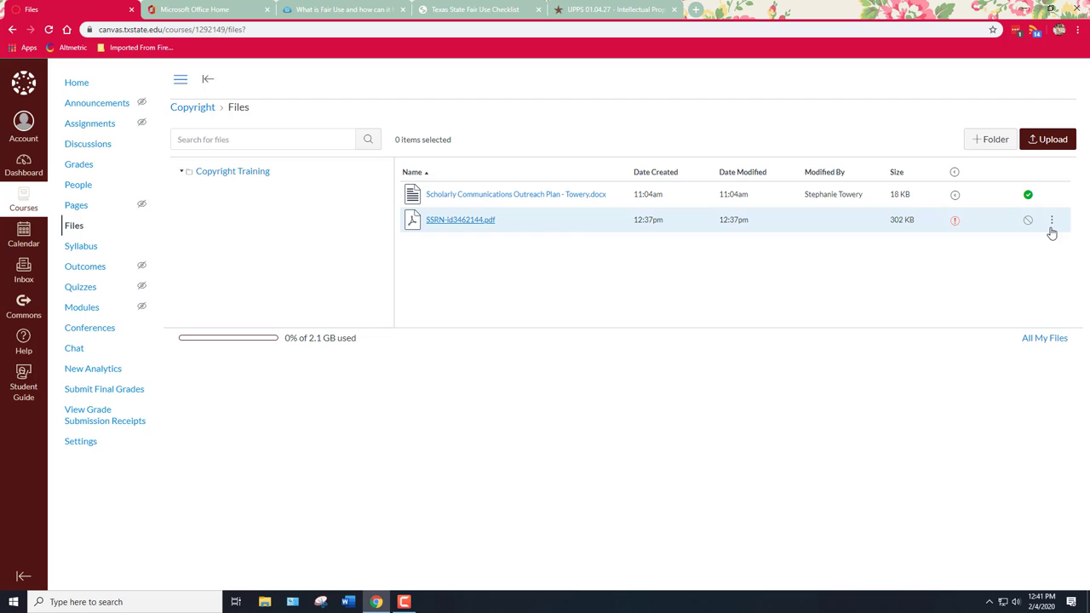
Open Manage Usage Rights for SSRN-id3462144.pdf and choose public domain.
left_click(1052, 222)
left_click(1016, 313)
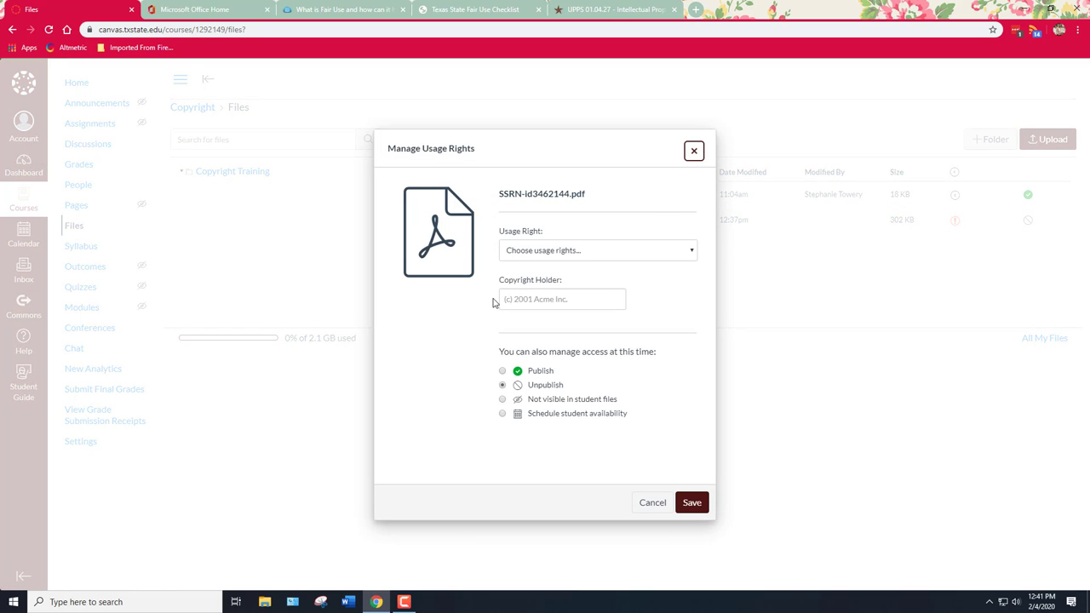
left_click(578, 255)
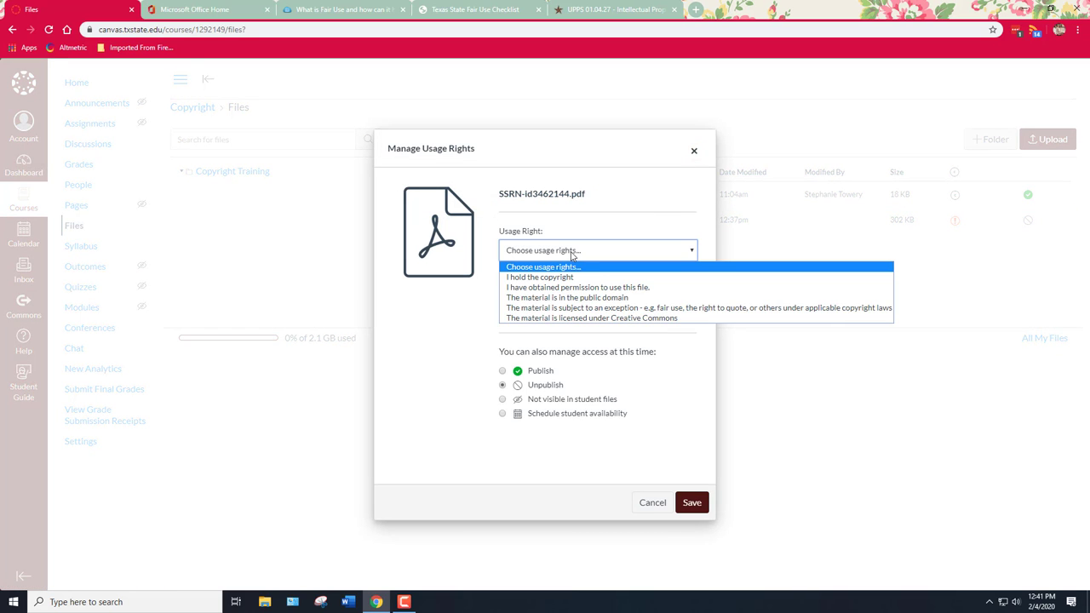
left_click(588, 298)
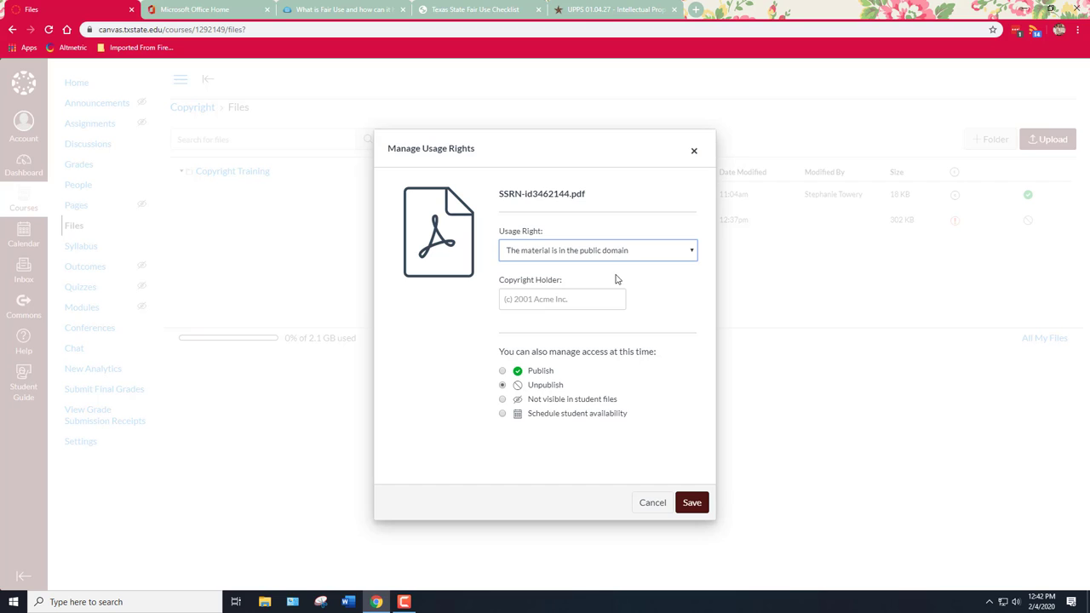
Enter the author's name plus 'licensed CC0' as copyright holder, choose Publish, and save.
left_click(536, 300)
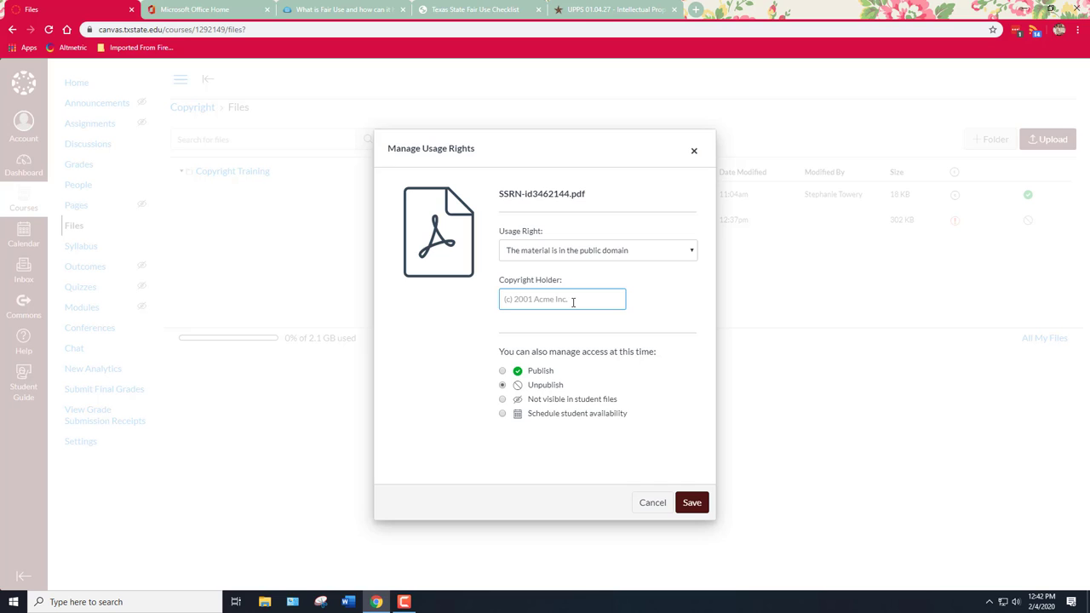
type("Brian Frye licensed CC0")
left_click(502, 372)
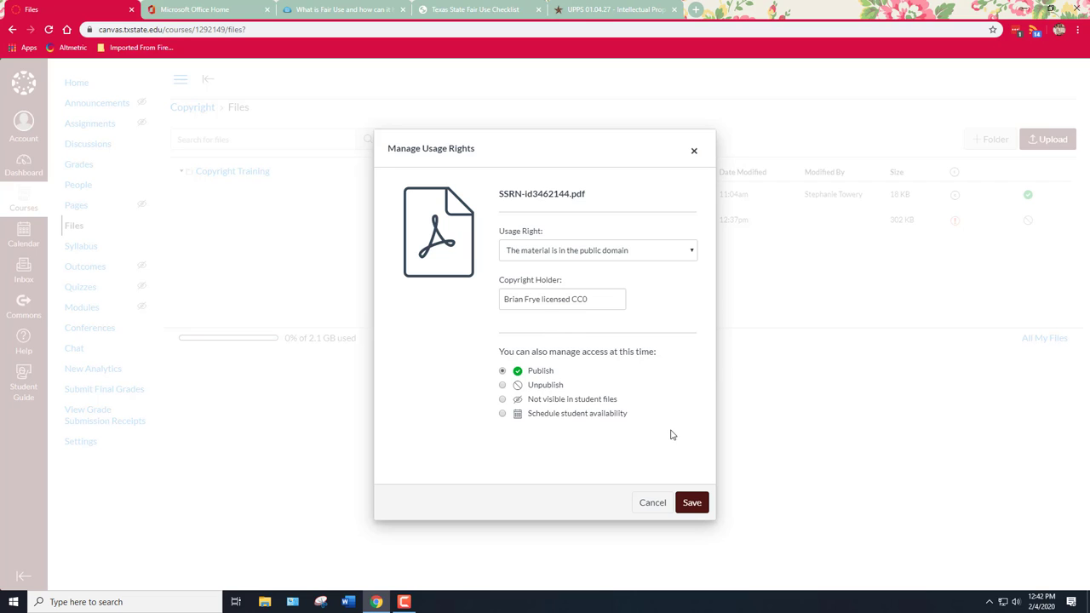
left_click(691, 503)
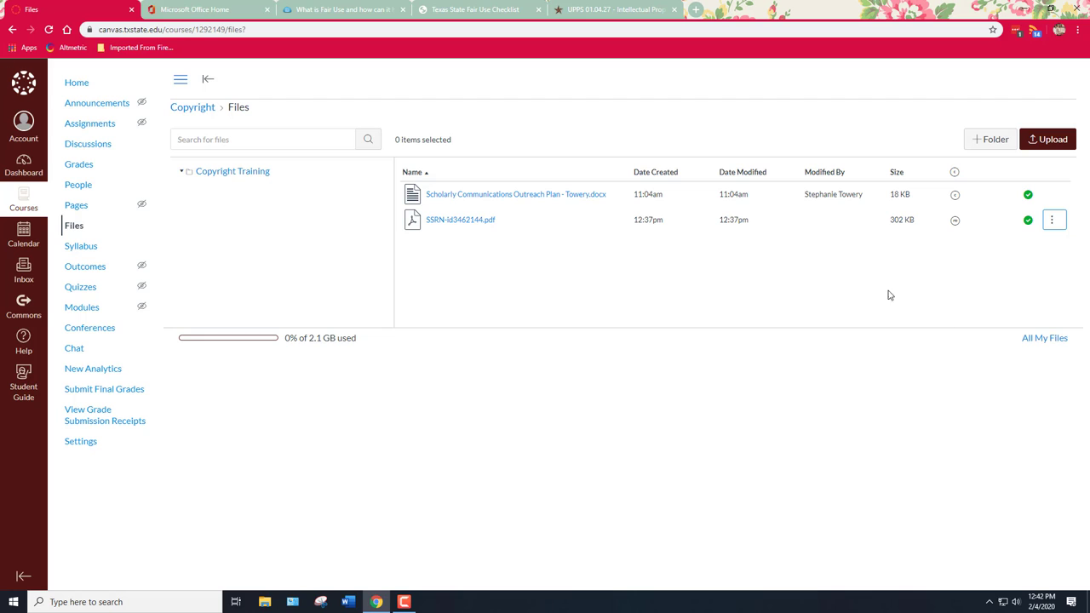
Upload 12-1315_f20h.pdf from the Canvas resources folder to the course Files.
left_click(1046, 141)
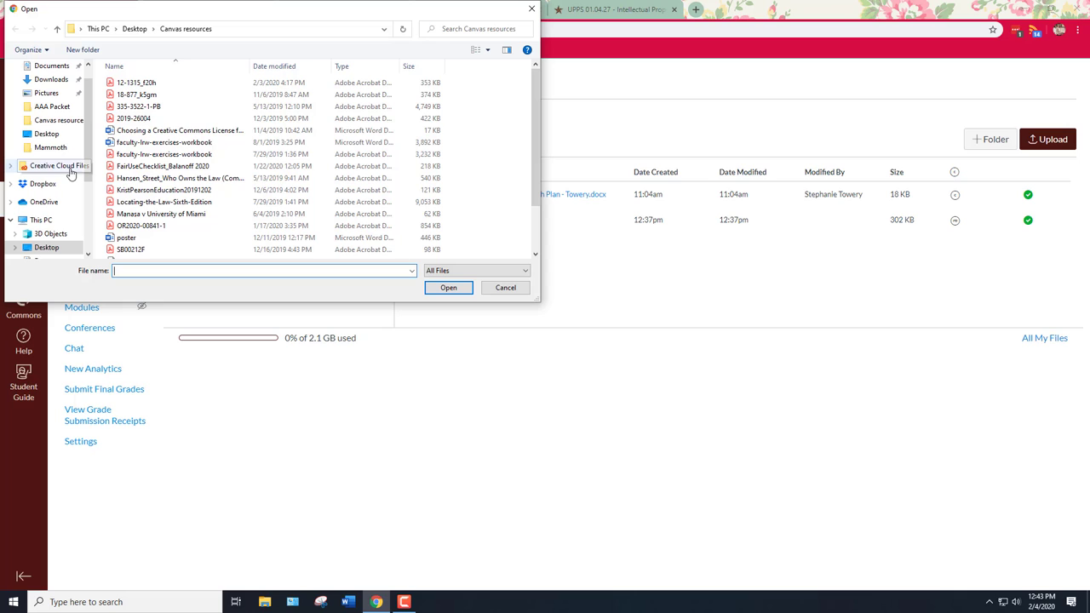
left_click(144, 85)
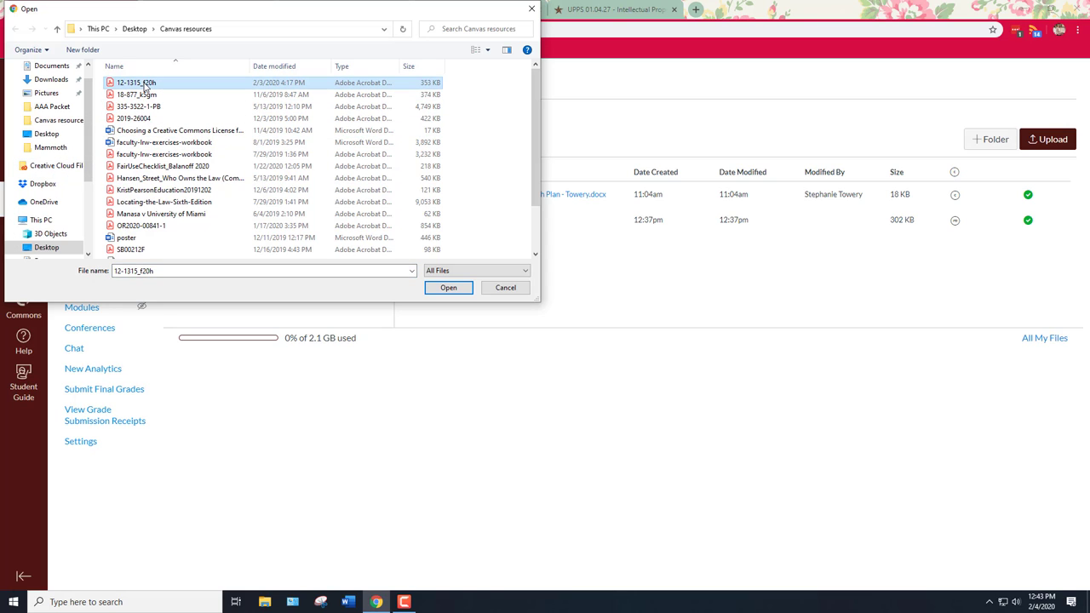
double_click(145, 86)
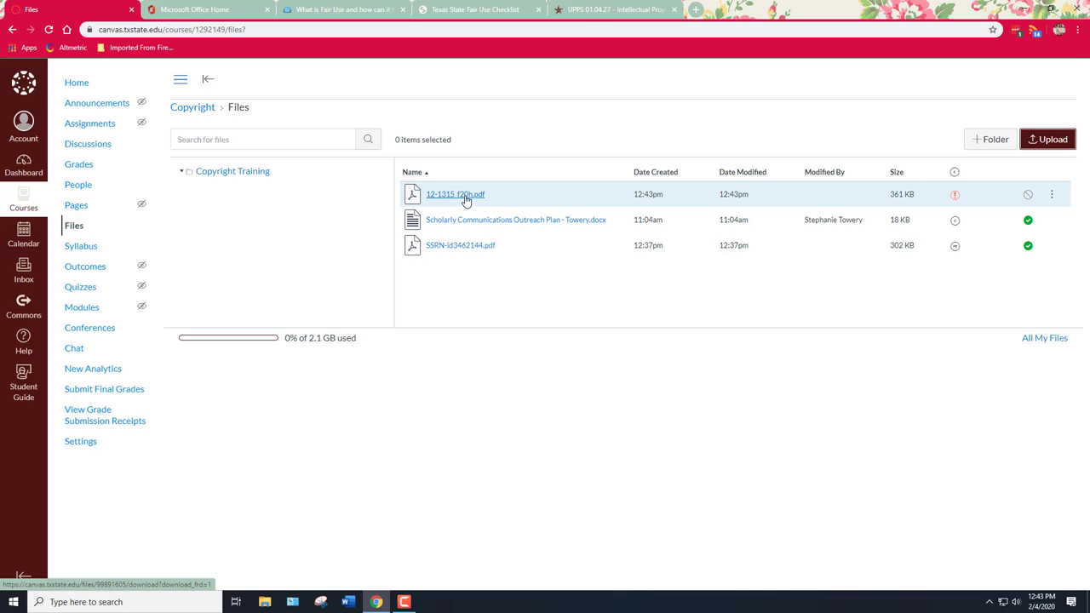
Preview 12-1315_f20h.pdf and scroll through the 39-page Petrella v. Metro-Goldwyn-Mayer opinion.
left_click(466, 197)
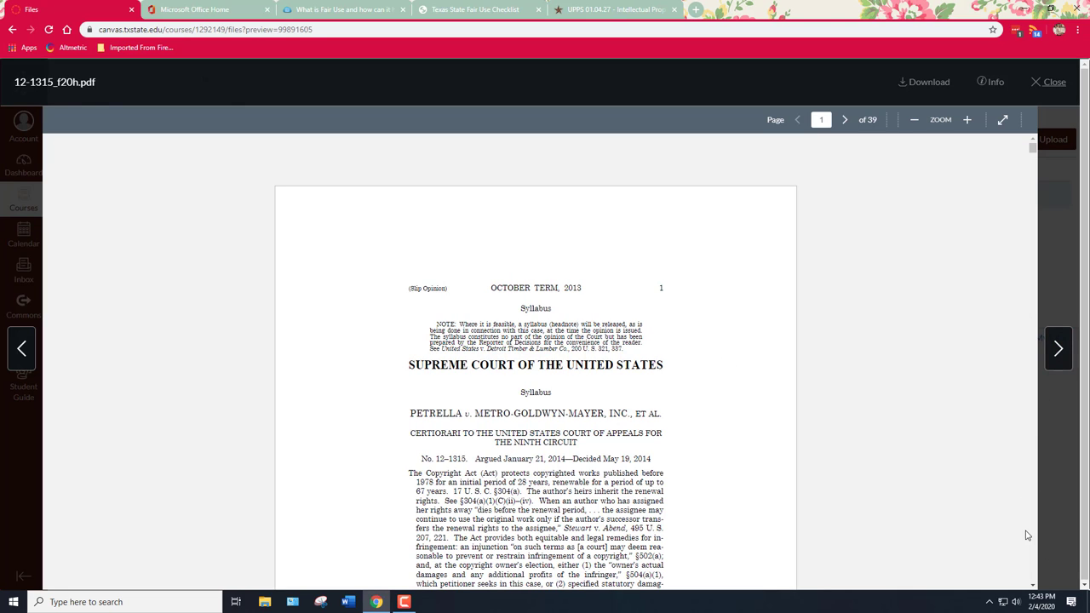
left_click(1032, 585)
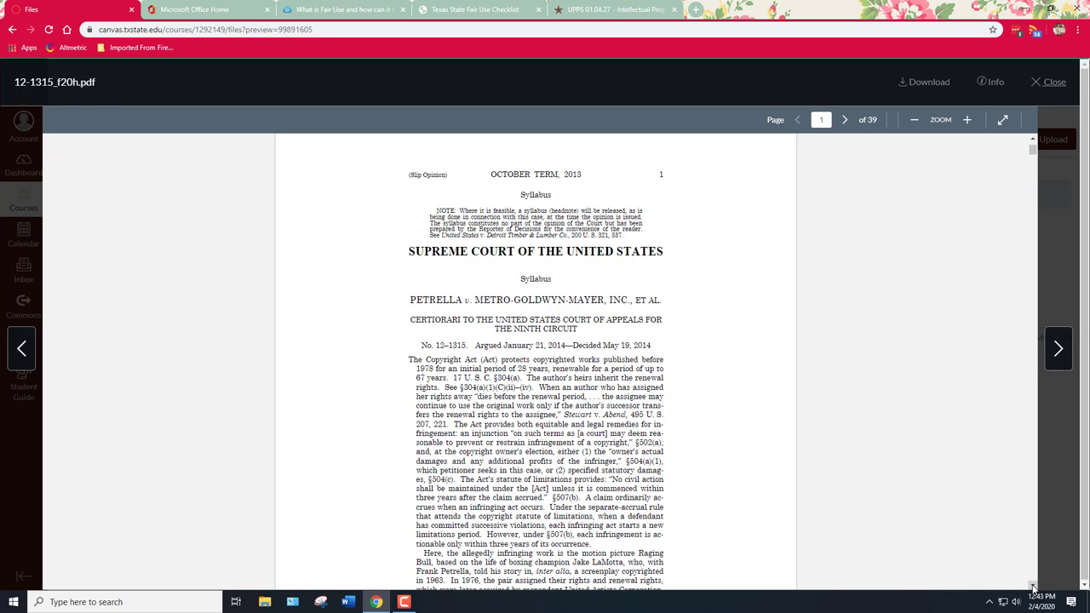
left_click_drag(1034, 587, 1033, 587)
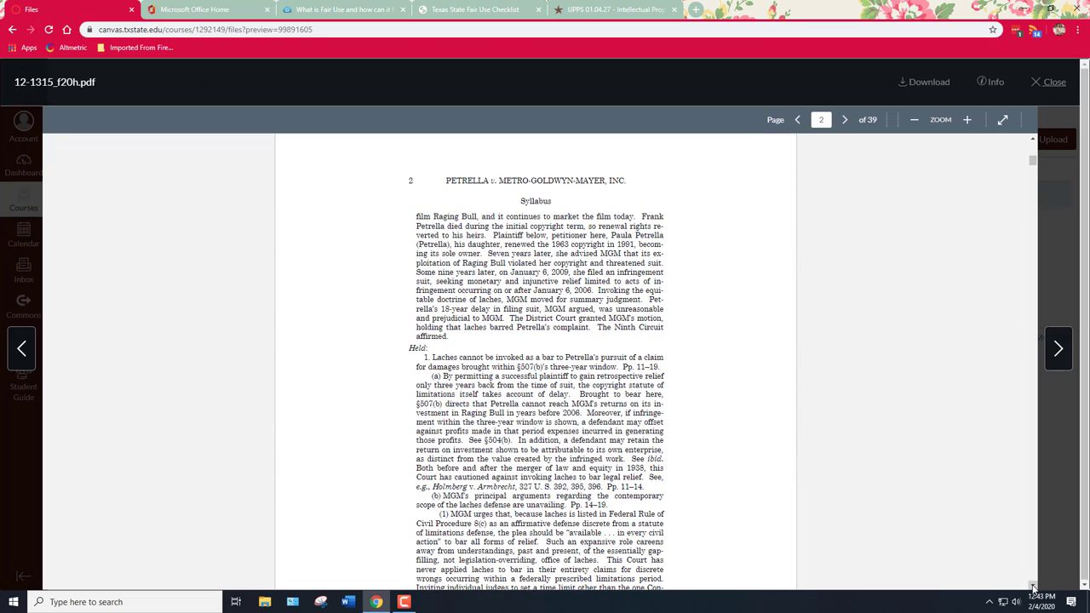
left_click_drag(1033, 161, 1034, 141)
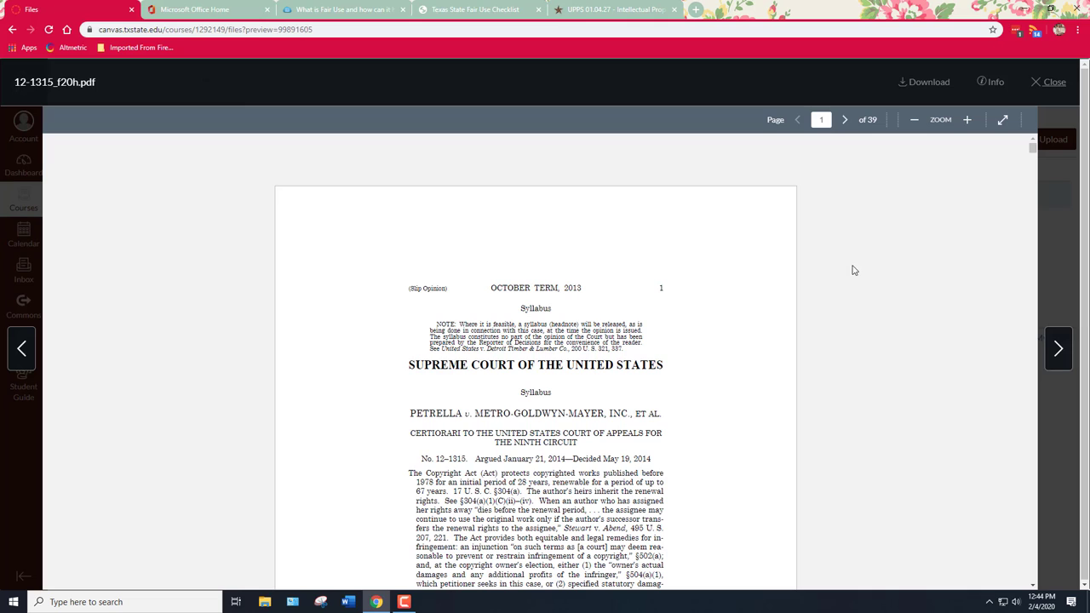
Mark 12-1315_f20h.pdf public domain with holder 'Federal government author' and choose Publish.
left_click(1052, 83)
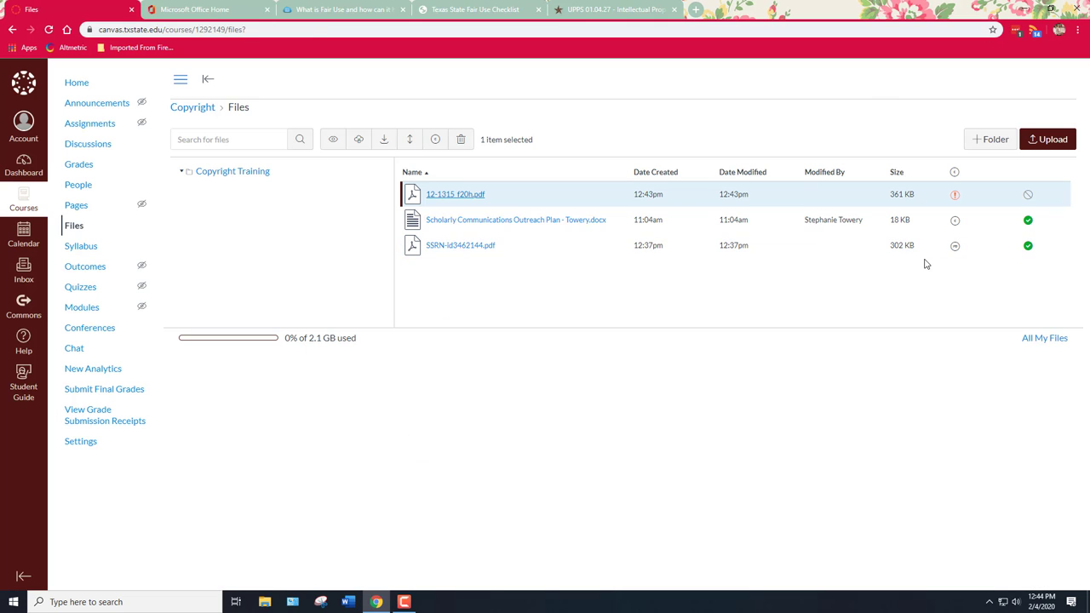
left_click(956, 196)
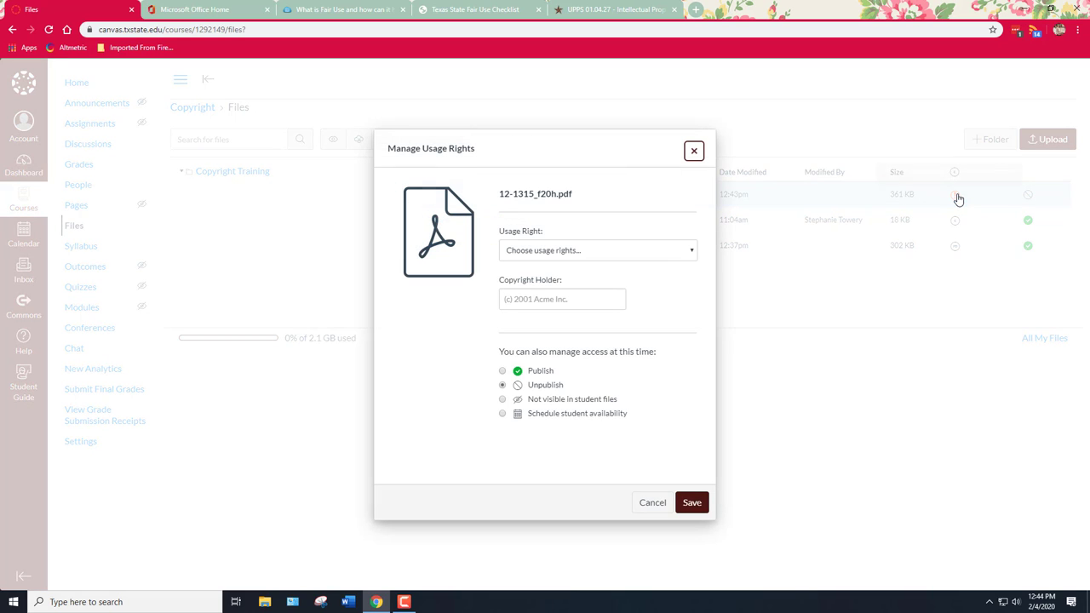
left_click(578, 252)
left_click(584, 298)
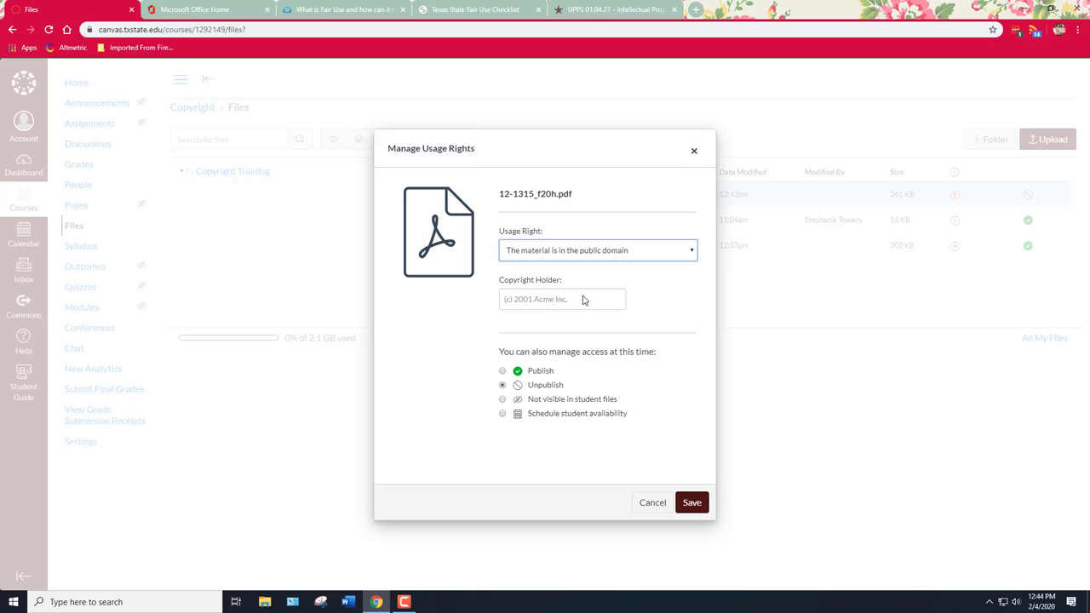
left_click(549, 299)
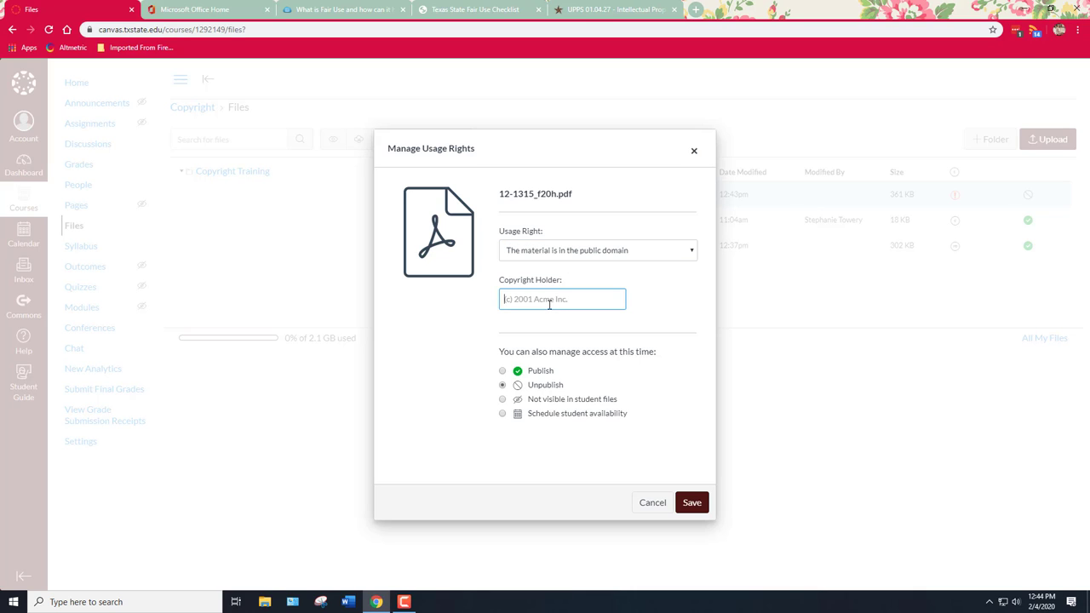
type("Federal government author")
left_click(502, 371)
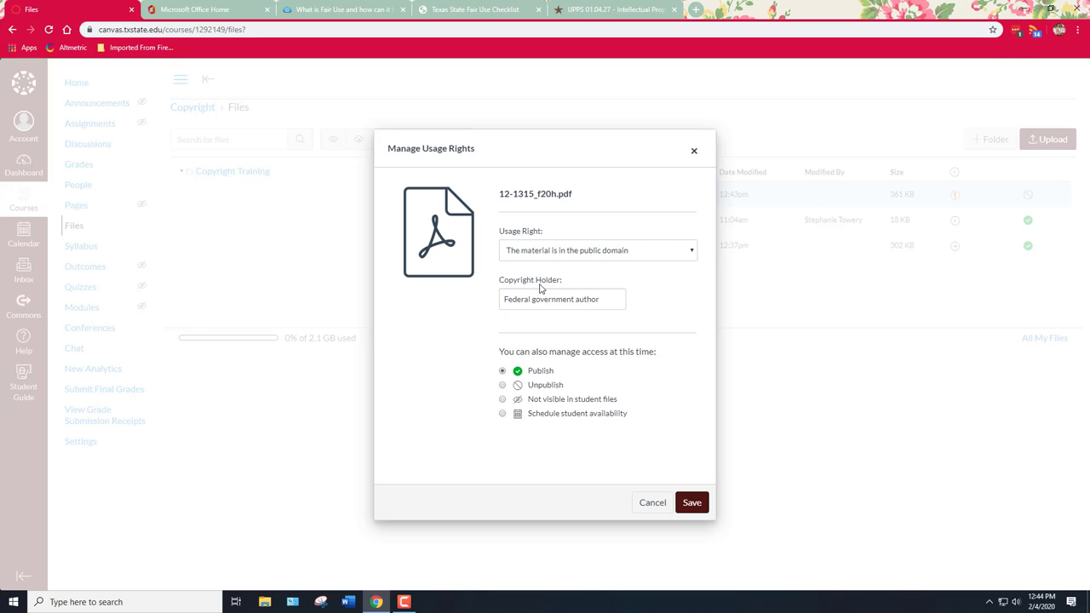
left_click(692, 503)
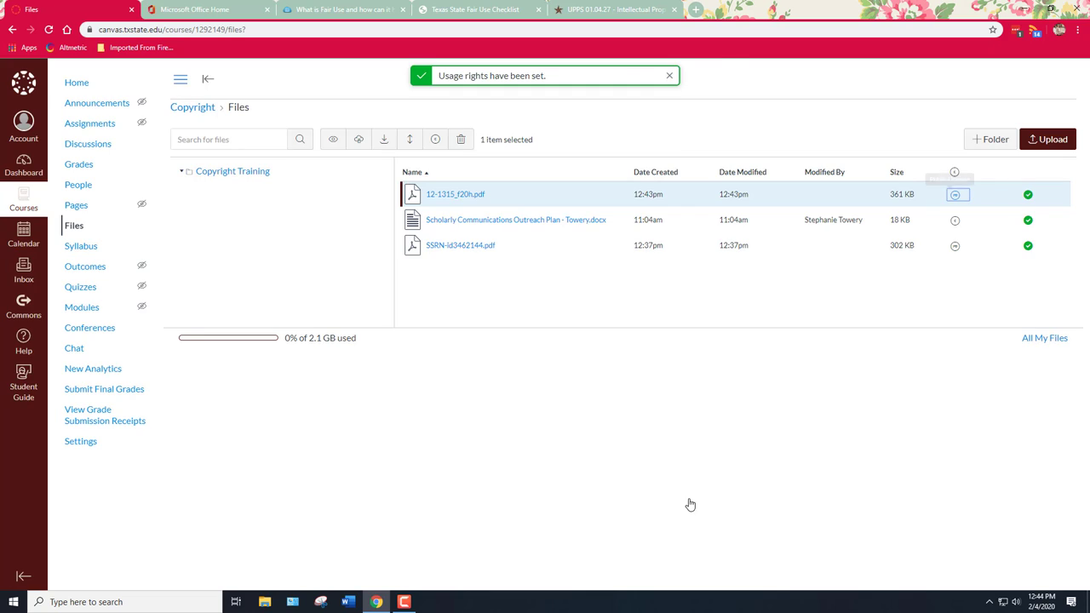